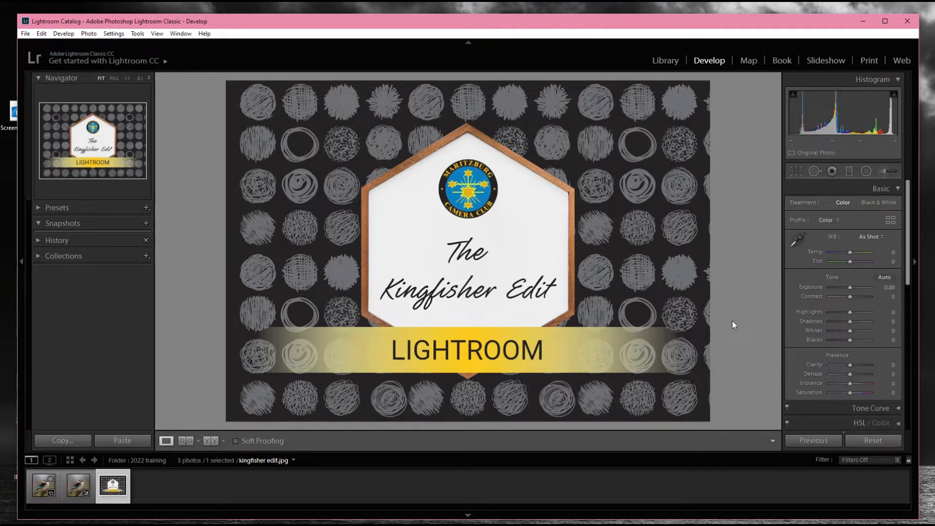
- Compare kingfisher before.jpg with kingfisher to edit.jpg, ending with kingfisher to edit.jpg open for developing
{"action": "left_click", "coordinate": [45, 484]}
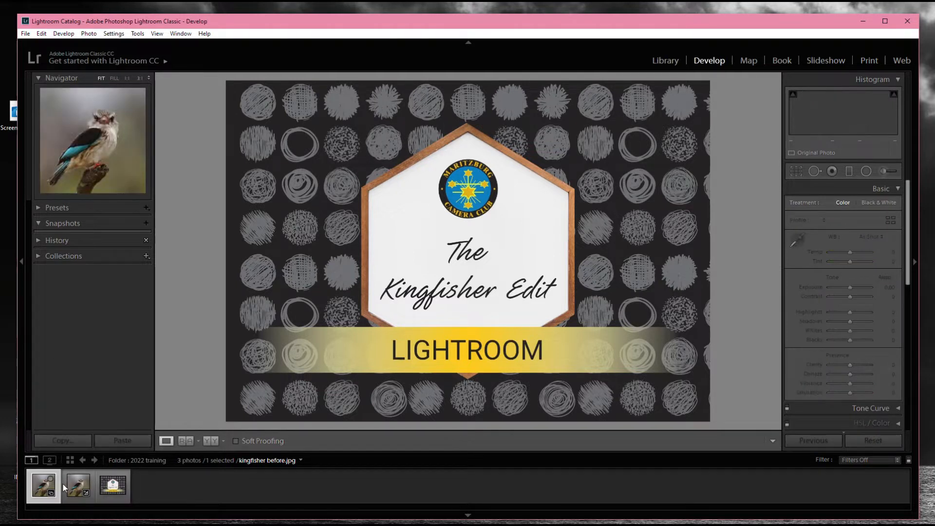
{"action": "left_click", "coordinate": [73, 487]}
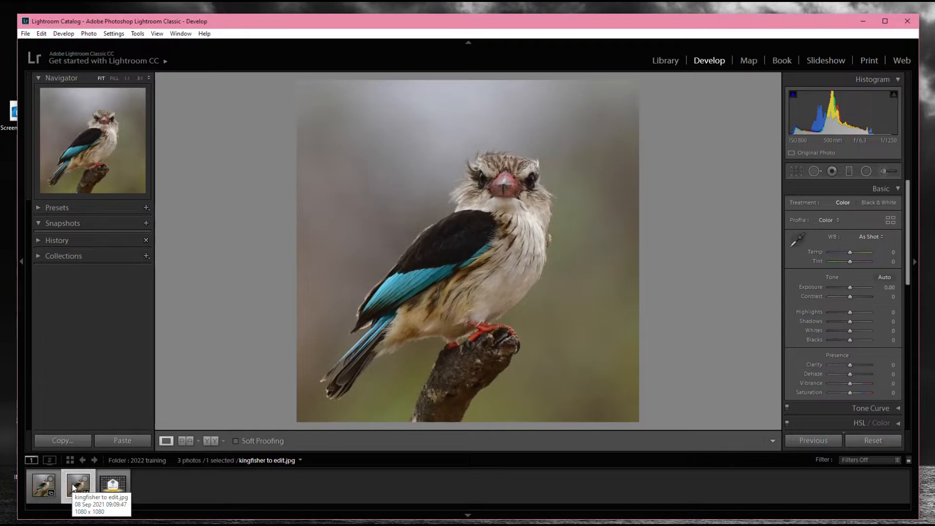
{"action": "key", "text": "Left"}
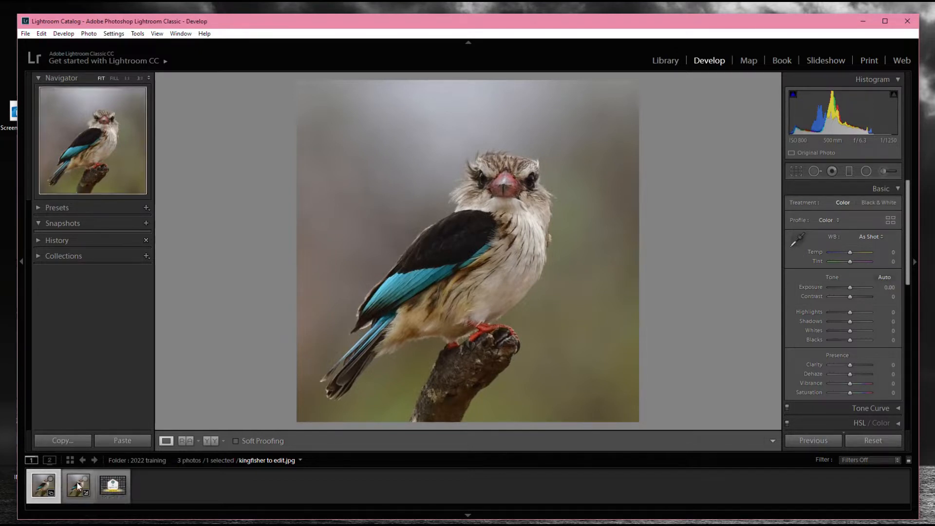
{"action": "key", "text": "Right"}
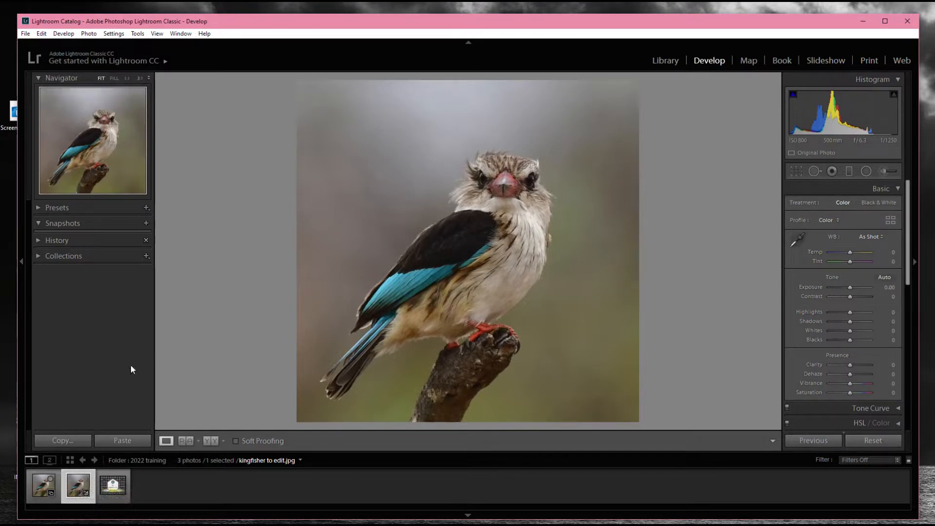
{"action": "left_click", "coordinate": [38, 486]}
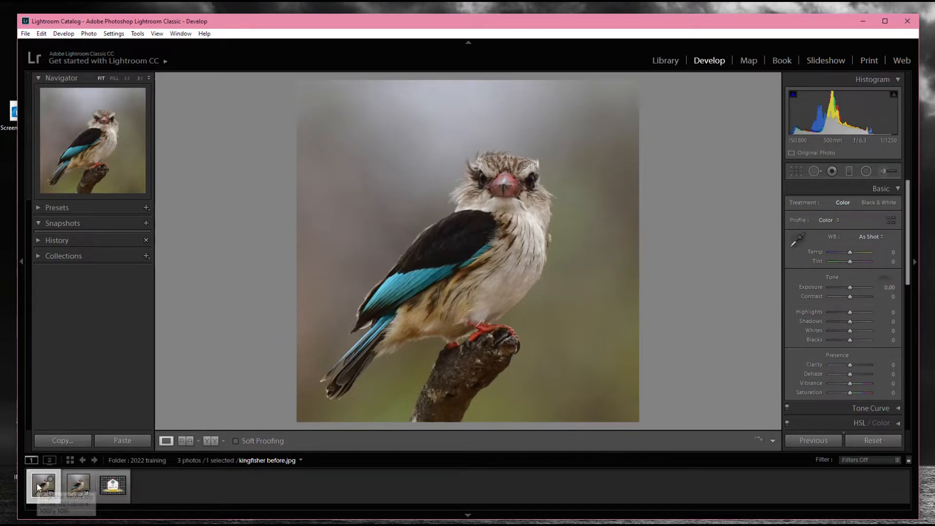
{"action": "left_click", "coordinate": [77, 486]}
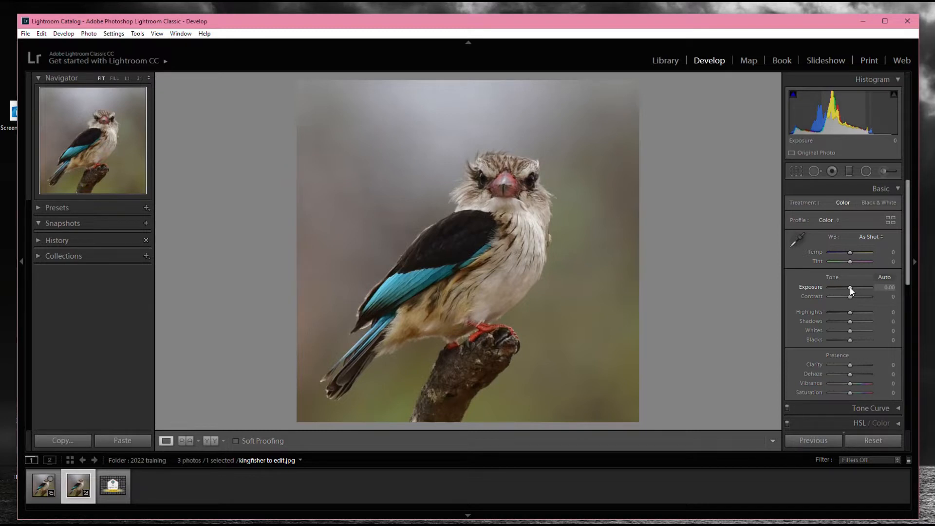
- Set the photo's basic tone to exposure +0.48, highlights -31 and shadows +31
{"action": "left_click_drag", "start_coordinate": [850, 287], "coordinate": [852, 288]}
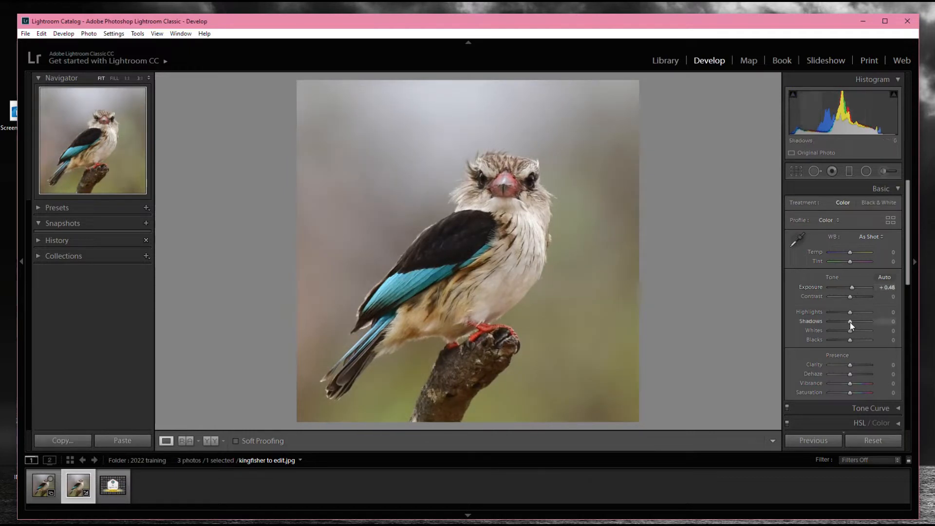
{"action": "left_click_drag", "start_coordinate": [851, 320], "coordinate": [844, 312]}
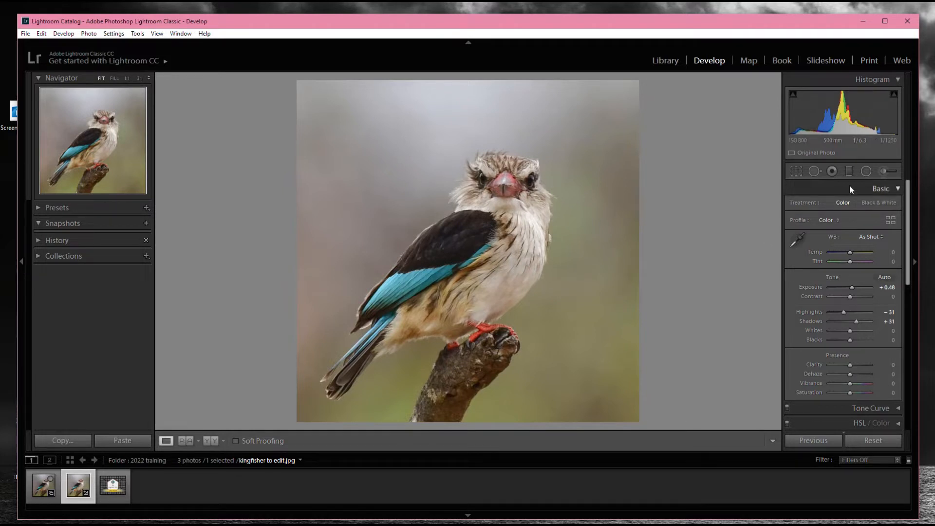
- Set up the Adjustment Brush with cleared effects, exposure -0.35, highlights -11 and feather 50
{"action": "left_click", "coordinate": [882, 170]}
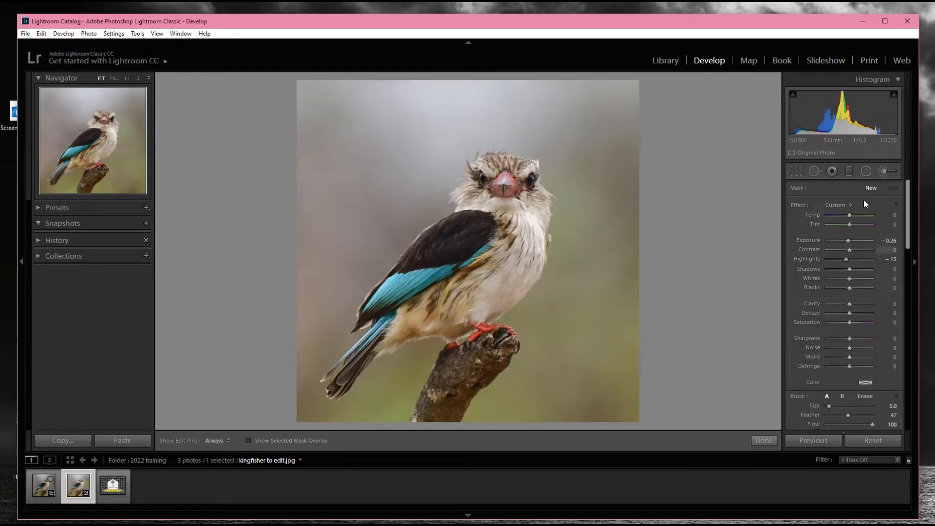
{"action": "double_click", "coordinate": [798, 203]}
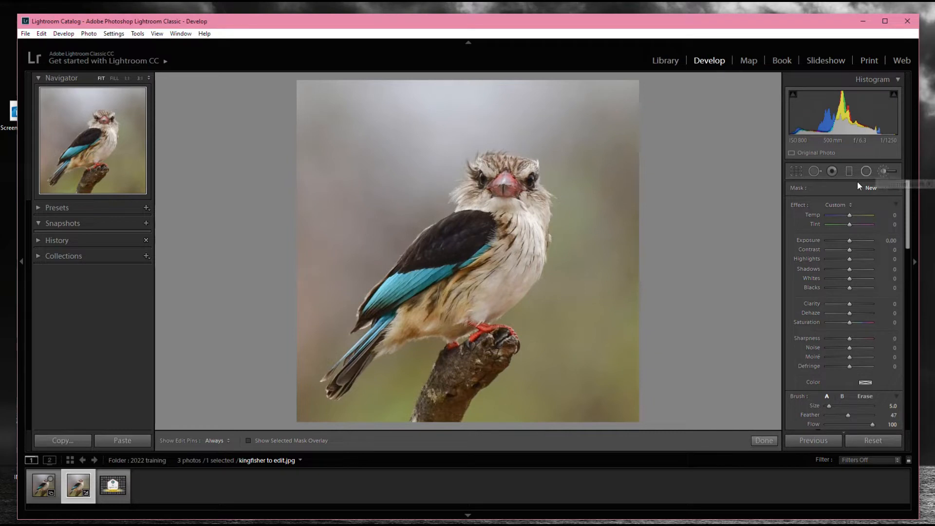
{"action": "left_click_drag", "start_coordinate": [849, 241], "coordinate": [846, 259]}
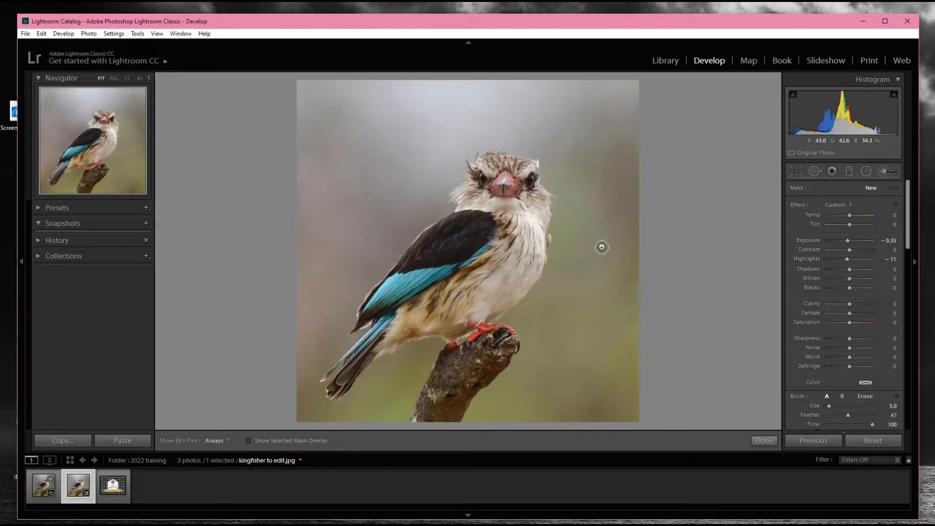
{"action": "scroll", "coordinate": [869, 392], "scroll_direction": "down", "scroll_amount": 3}
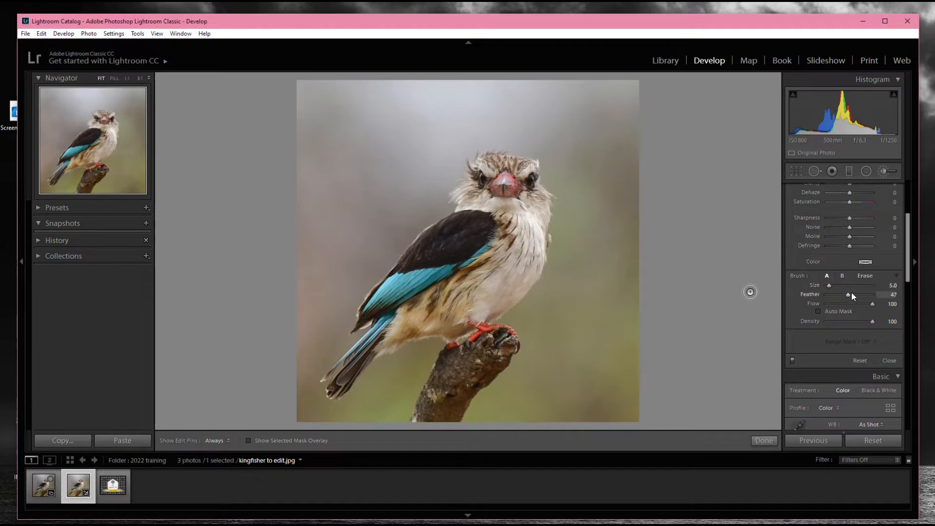
{"action": "left_click_drag", "start_coordinate": [848, 296], "coordinate": [849, 296]}
{"action": "scroll", "coordinate": [835, 280], "scroll_direction": "up", "scroll_amount": 3}
{"action": "scroll", "coordinate": [835, 280], "scroll_direction": "up", "scroll_amount": 3}
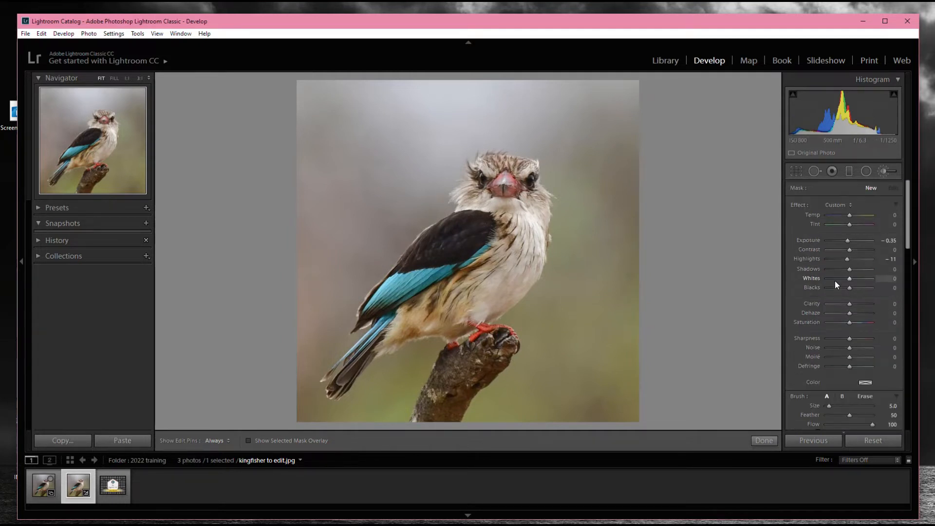
- Brush the pale neck feathers and, with a new mask, the white chest, setting each mask's exposure to -0.17
{"action": "key", "text": "h"}
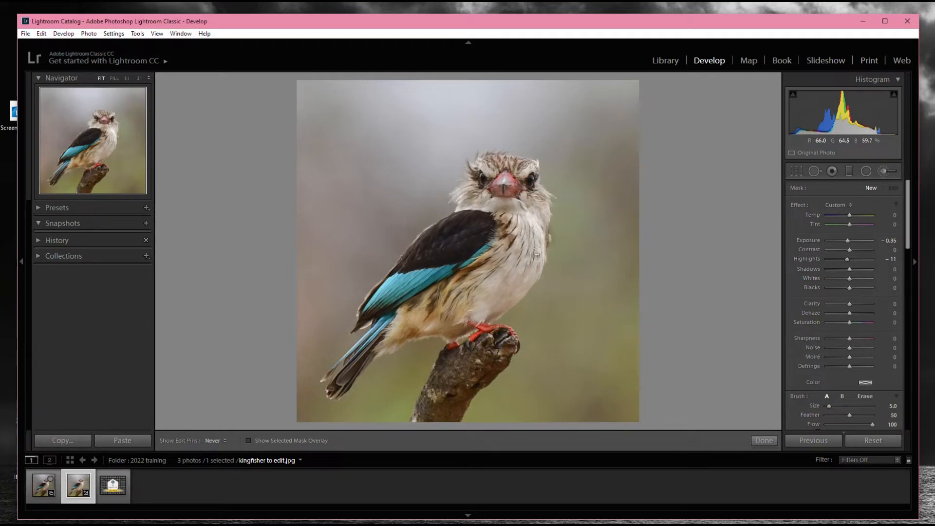
{"action": "key", "text": "h"}
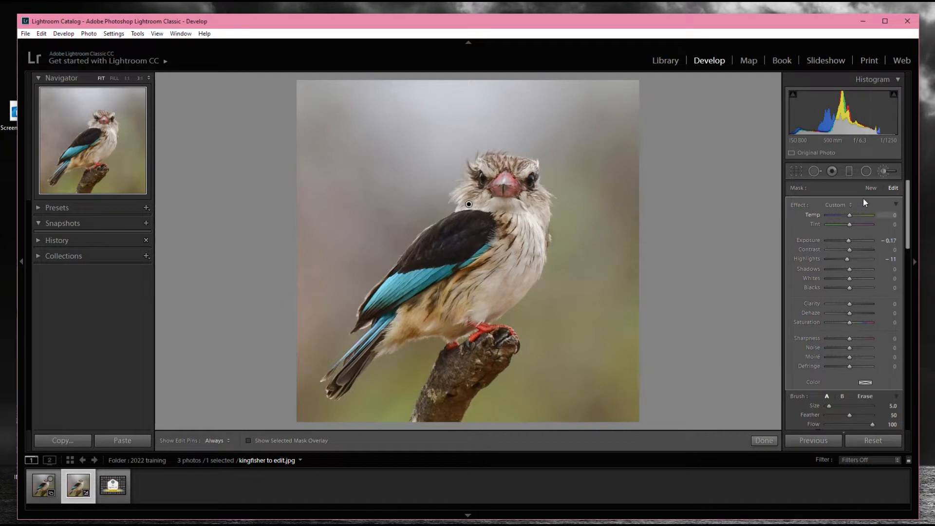
{"action": "left_click", "coordinate": [873, 187]}
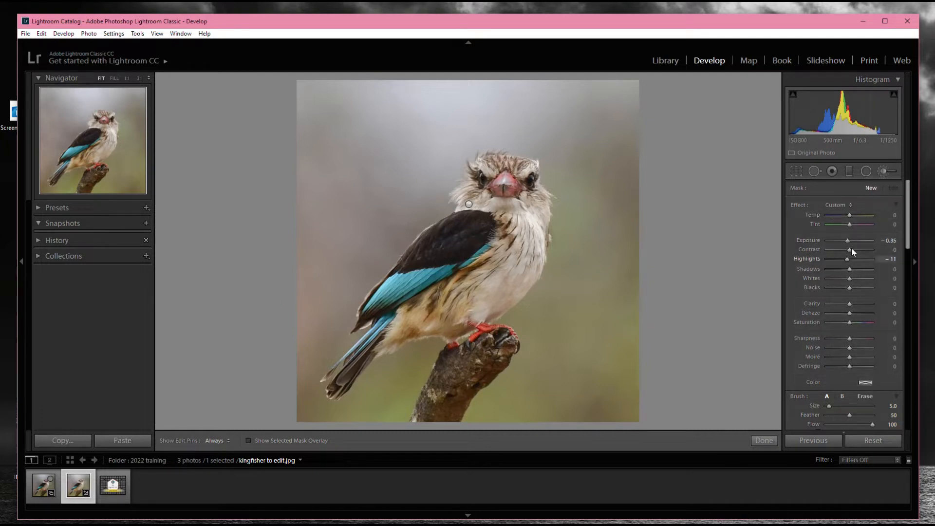
{"action": "key", "text": "h"}
{"action": "mouse_move", "coordinate": [529, 217]}
{"action": "left_mouse_down"}
{"action": "mouse_move", "coordinate": [542, 240]}
{"action": "mouse_move", "coordinate": [536, 252]}
{"action": "left_mouse_up"}
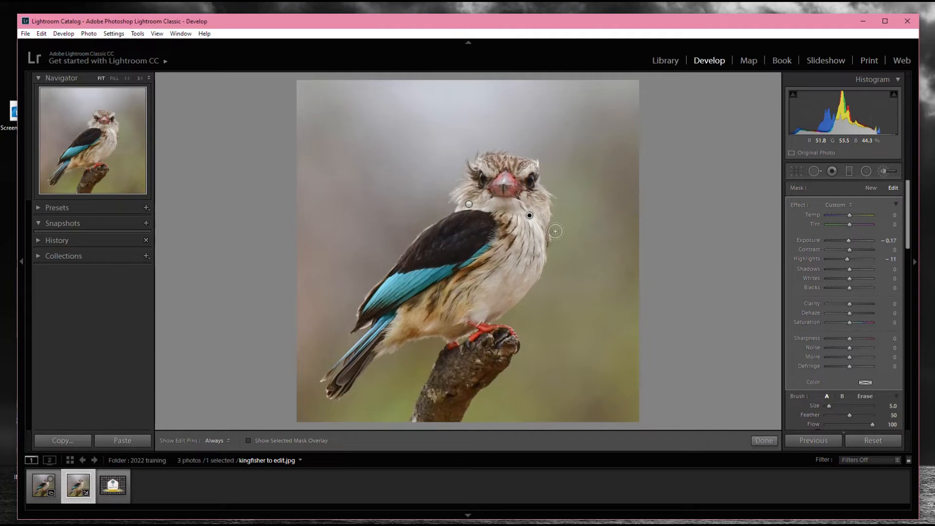
- Erase the brush overspill from the background along the edge of the bird's chest and check the chest mask
{"action": "key", "text": "alt"}
{"action": "key", "text": "h"}
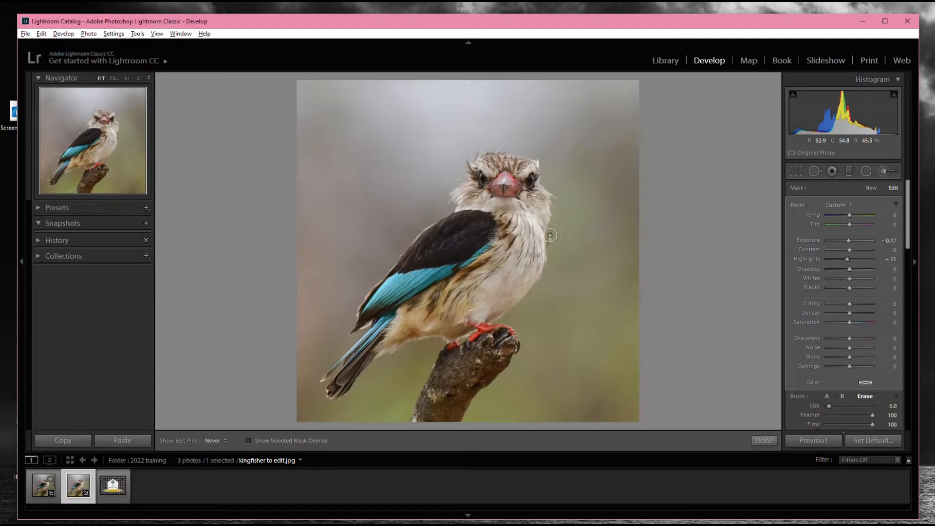
{"action": "key", "text": "h"}
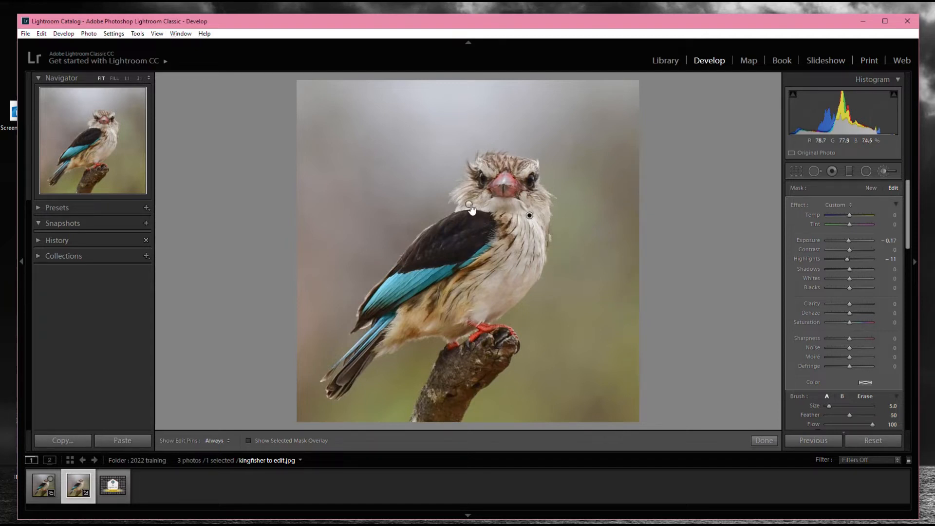
{"action": "key", "text": "alt"}
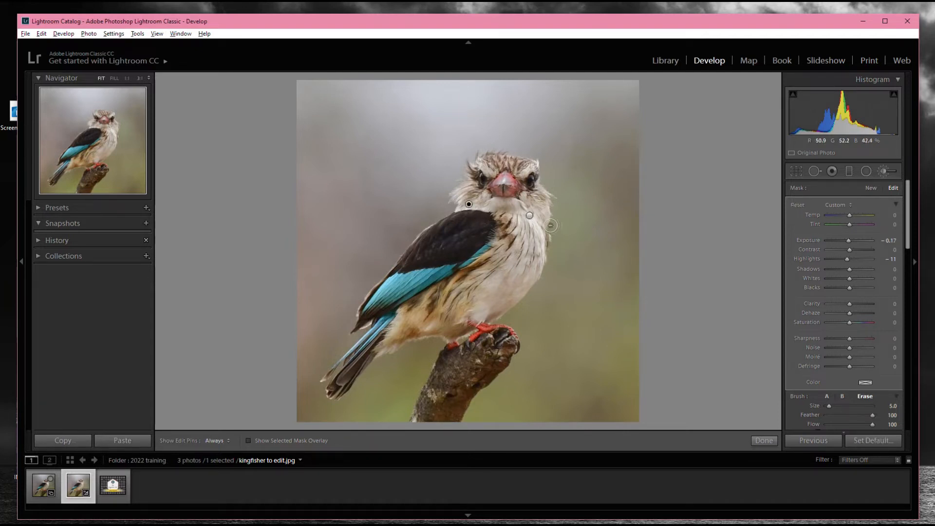
{"action": "mouse_move", "coordinate": [552, 228]}
{"action": "left_mouse_down"}
{"action": "mouse_move", "coordinate": [551, 245]}
{"action": "mouse_move", "coordinate": [571, 209]}
{"action": "left_mouse_up"}
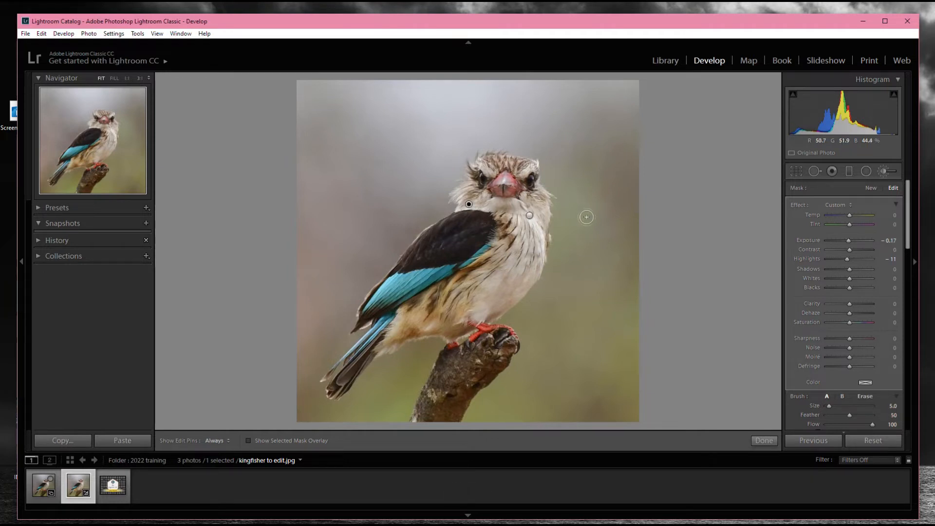
{"action": "left_click", "coordinate": [529, 214]}
{"action": "mouse_move", "coordinate": [530, 218]}
- Create a new brush mask with cleared effects, exposure 0.17 and shadows 24, and paint it over the dark wing
{"action": "left_click", "coordinate": [870, 188]}
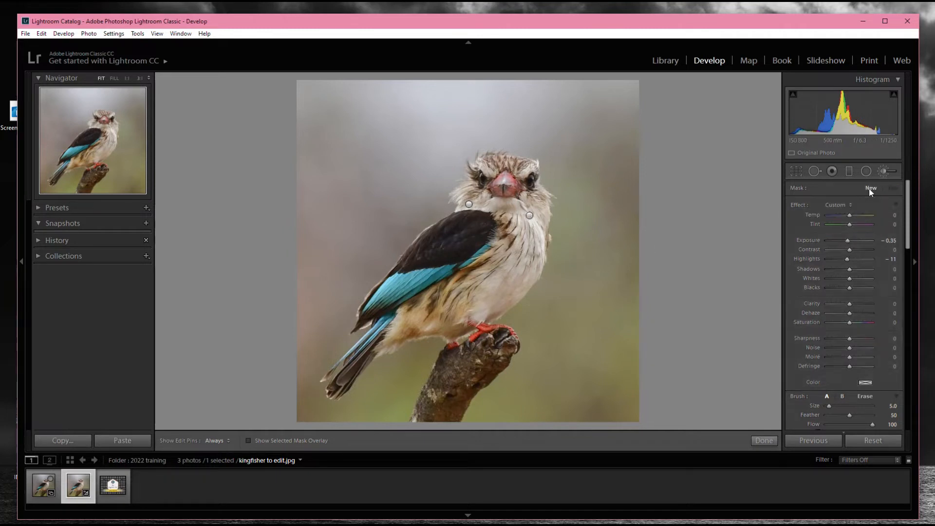
{"action": "double_click", "coordinate": [797, 204]}
{"action": "left_click_drag", "start_coordinate": [848, 241], "coordinate": [854, 269]}
{"action": "key", "text": "h"}
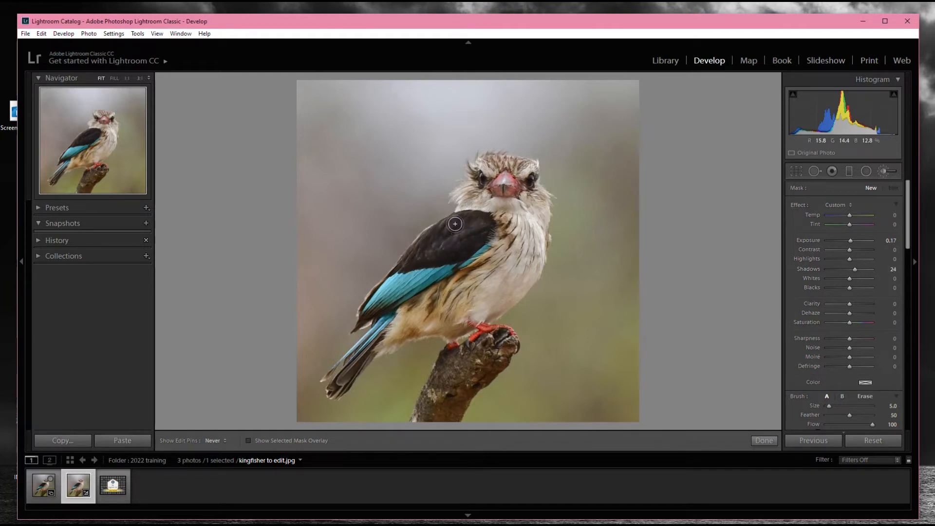
{"action": "key", "text": "h"}
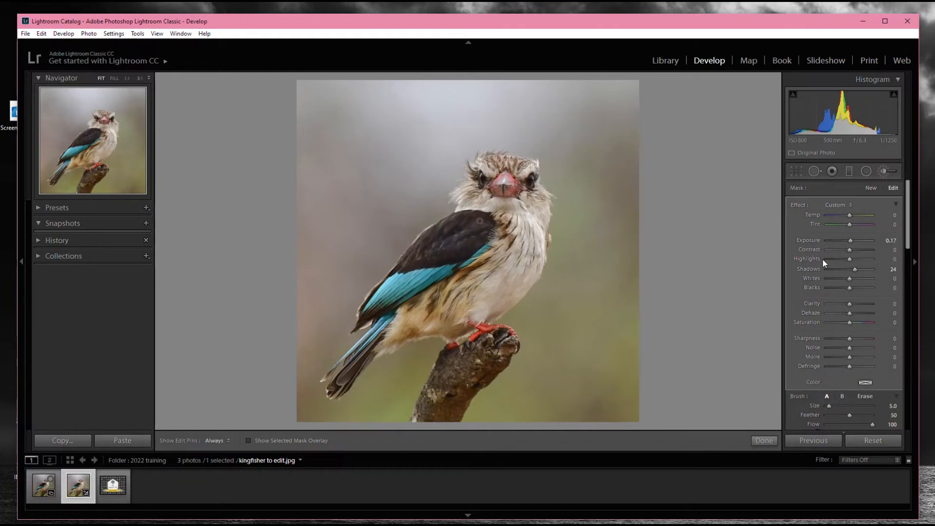
- Fine-tune the wing mask to exposure 0.17 and shadows 15, and extend the brushing over the tail feathers
{"action": "mouse_move", "coordinate": [852, 240]}
{"action": "left_mouse_down"}
{"action": "mouse_move", "coordinate": [870, 242]}
{"action": "mouse_move", "coordinate": [854, 241]}
{"action": "left_mouse_up"}
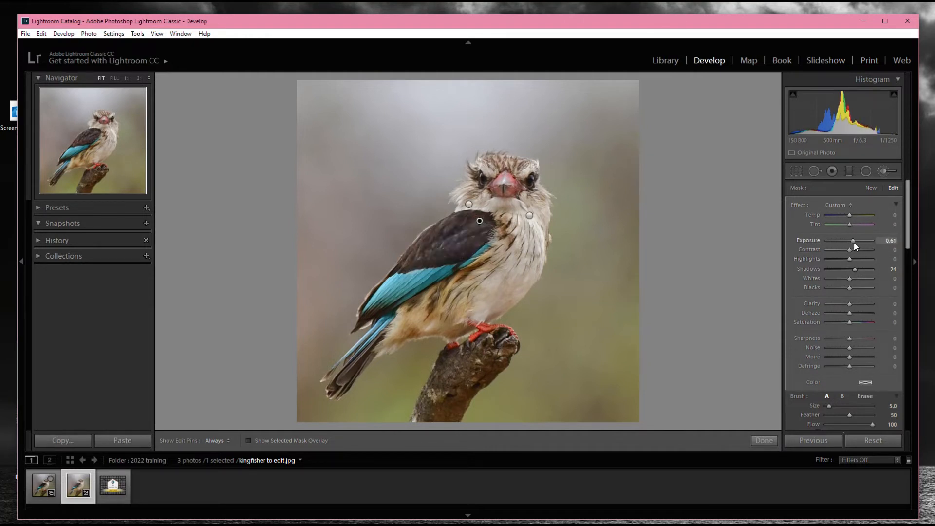
{"action": "left_click_drag", "start_coordinate": [853, 242], "coordinate": [852, 243]}
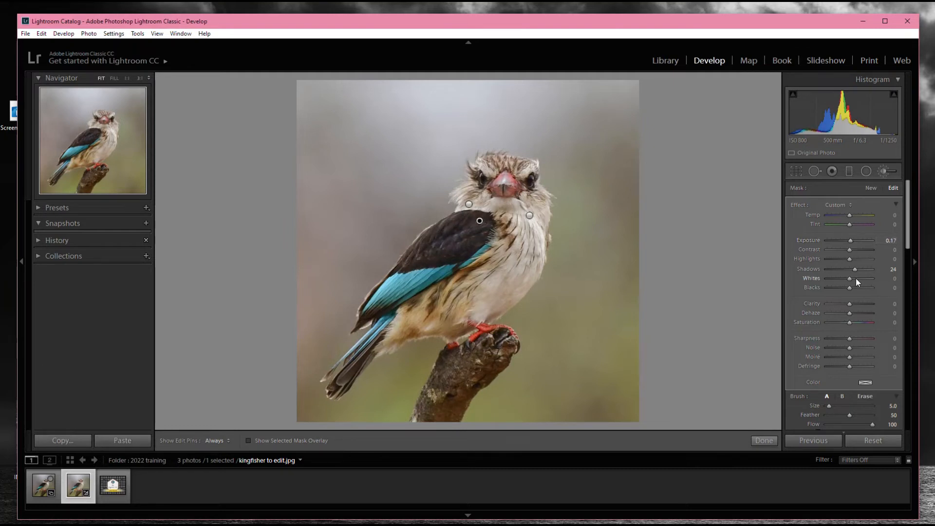
{"action": "mouse_move", "coordinate": [855, 268]}
{"action": "left_mouse_down"}
{"action": "mouse_move", "coordinate": [872, 269]}
{"action": "mouse_move", "coordinate": [853, 270]}
{"action": "left_mouse_up"}
{"action": "key", "text": "h"}
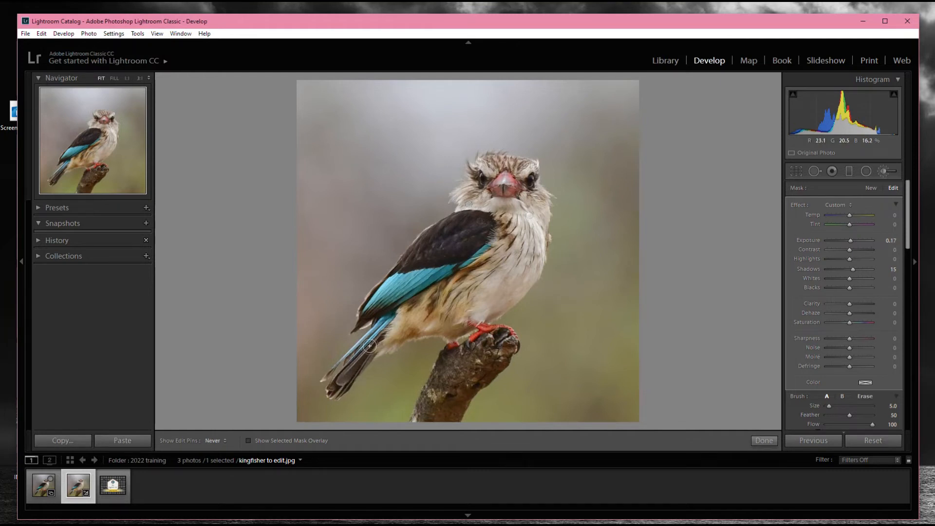
{"action": "key", "text": "h"}
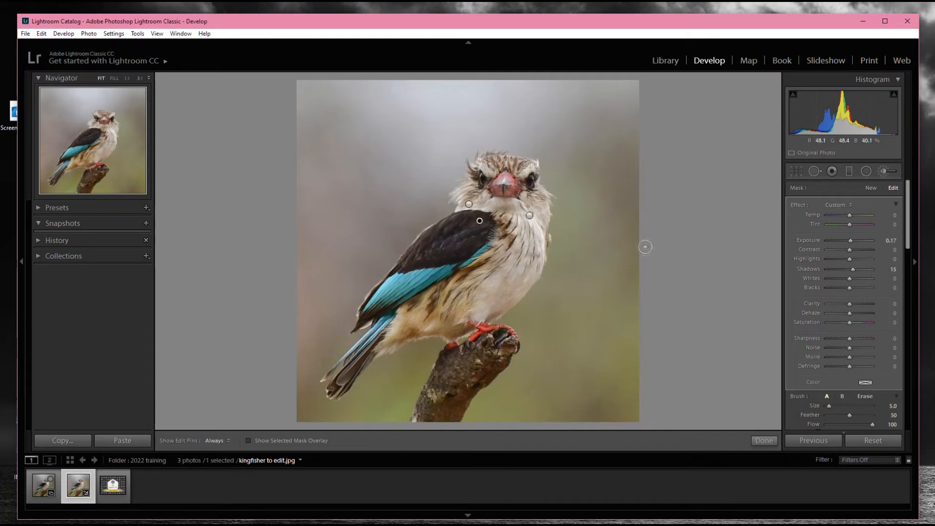
- Add a Radial Filter with cleared effects and fit its small circle around the eye beside the beak, nearest the wing
{"action": "left_click", "coordinate": [866, 172]}
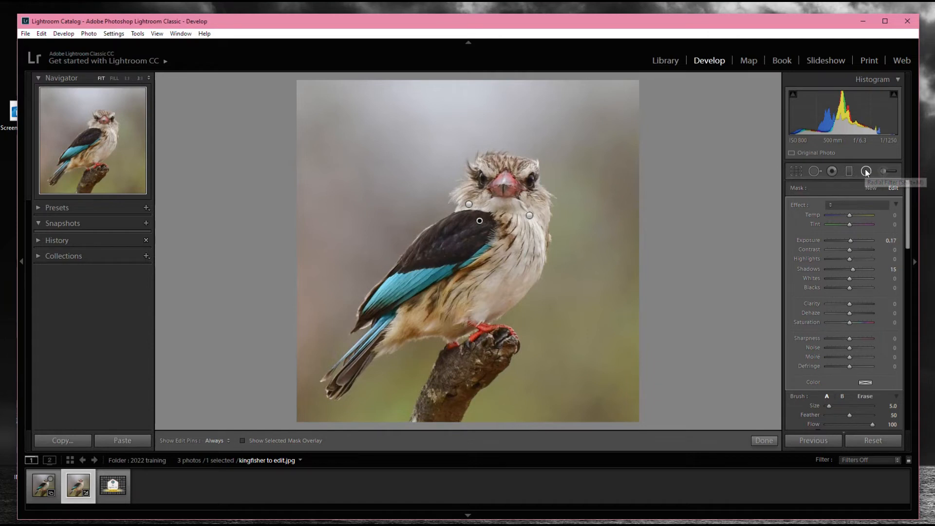
{"action": "double_click", "coordinate": [799, 205]}
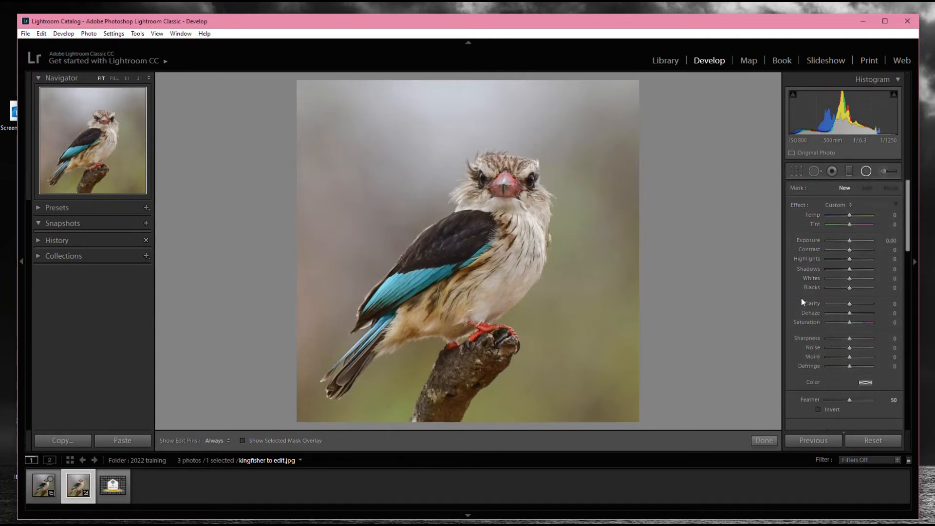
{"action": "left_click_drag", "start_coordinate": [383, 134], "coordinate": [482, 179]}
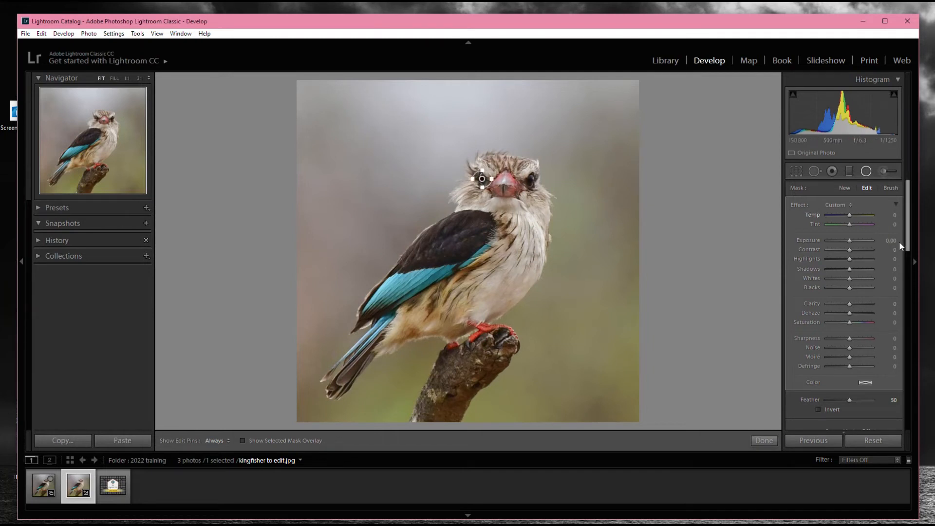
- Raise the eye filter's exposure to 1.04 and invert its mask so the effect applies inside the circle
{"action": "left_click_drag", "start_coordinate": [851, 241], "coordinate": [856, 241]}
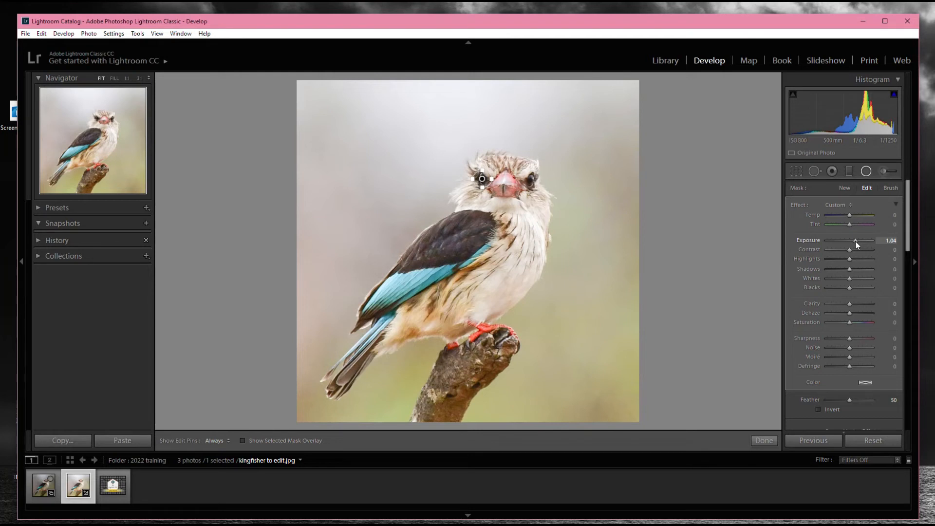
{"action": "scroll", "coordinate": [882, 380], "scroll_direction": "down", "scroll_amount": 3}
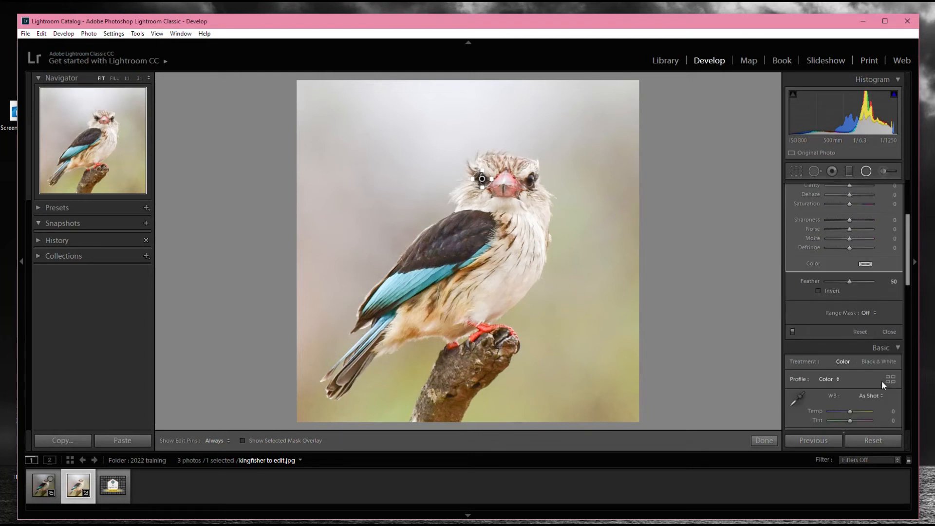
{"action": "left_click", "coordinate": [818, 291]}
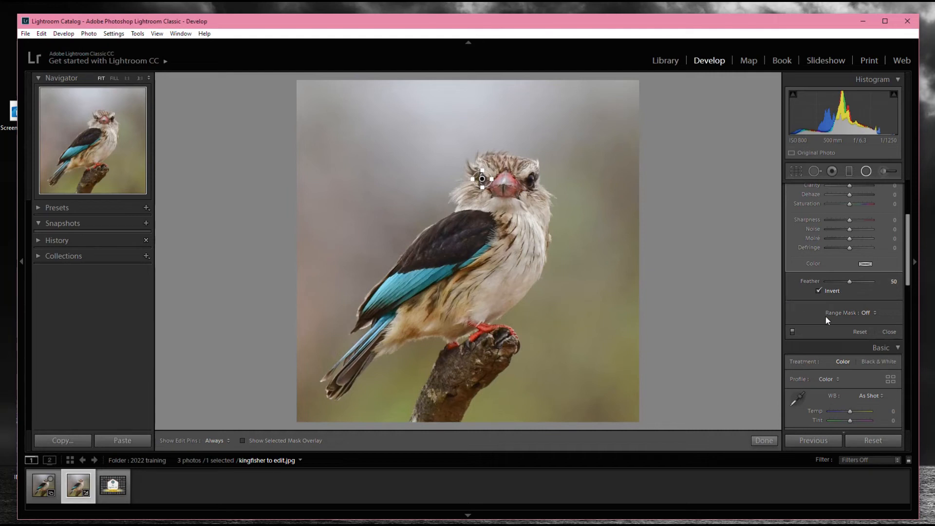
{"action": "scroll", "coordinate": [856, 317], "scroll_direction": "up", "scroll_amount": 5}
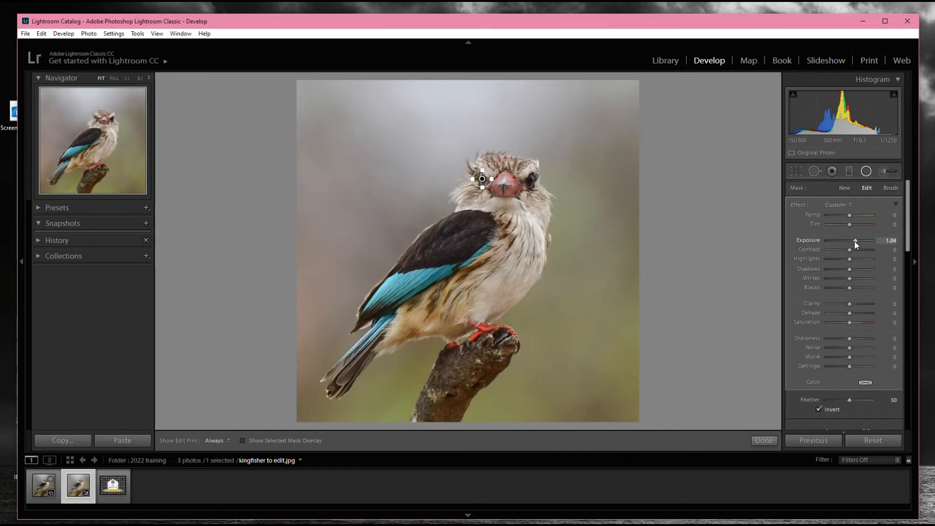
- Refine the radial filter on the first eye to exposure 0.35, contrast 17 and saturation 28
{"action": "left_click_drag", "start_coordinate": [856, 242], "coordinate": [853, 242]}
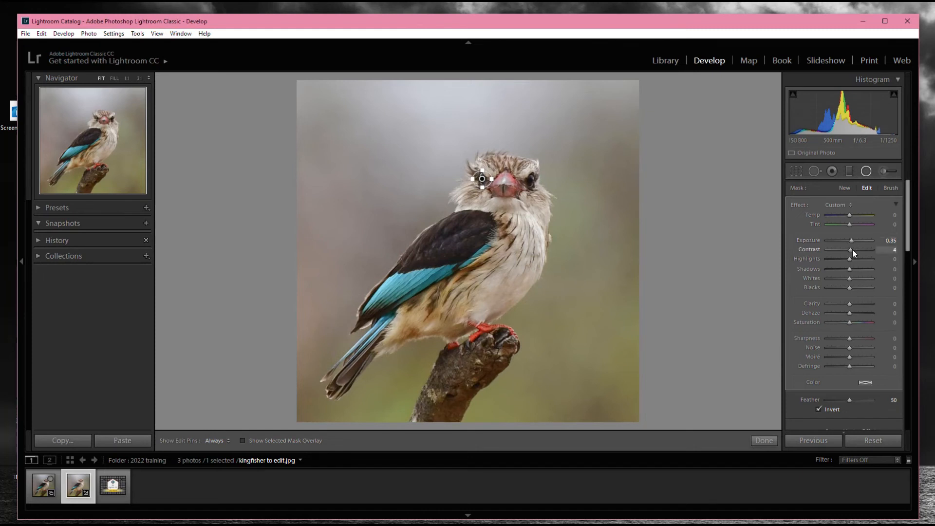
{"action": "left_click_drag", "start_coordinate": [852, 250], "coordinate": [855, 249]}
{"action": "left_click_drag", "start_coordinate": [854, 322], "coordinate": [856, 323]}
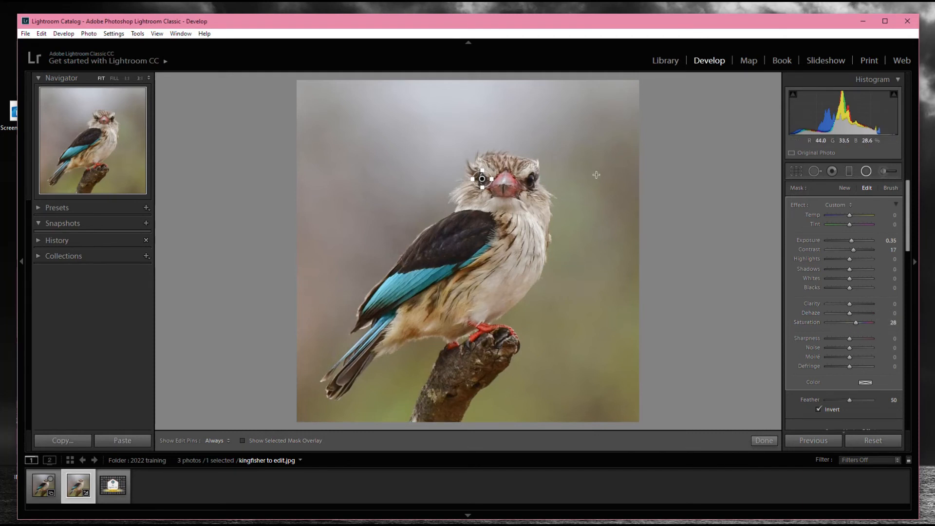
- Duplicate the eye's radial filter, place the copy over the other eye, and close the Radial Filter tool
{"action": "right_click", "coordinate": [481, 180]}
{"action": "left_click", "coordinate": [507, 184]}
{"action": "left_click_drag", "start_coordinate": [481, 180], "coordinate": [531, 182]}
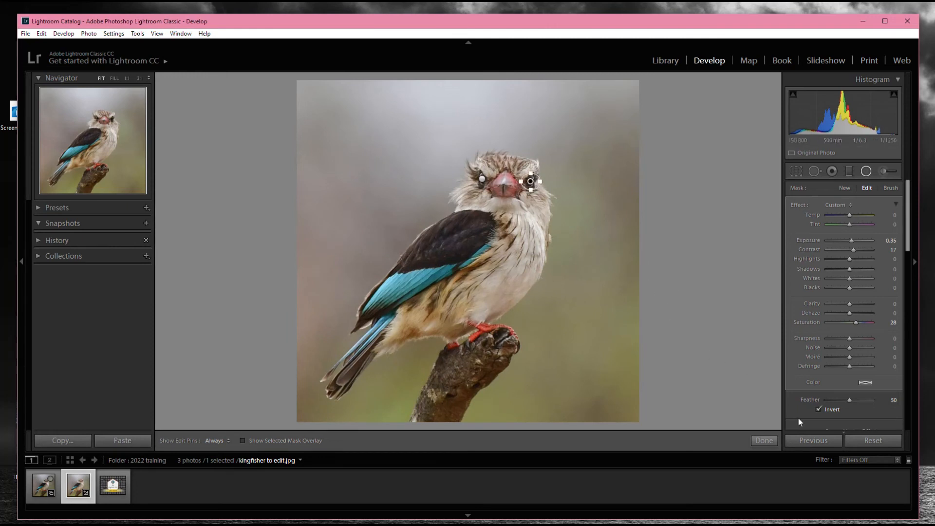
{"action": "scroll", "coordinate": [803, 405], "scroll_direction": "down", "scroll_amount": 3}
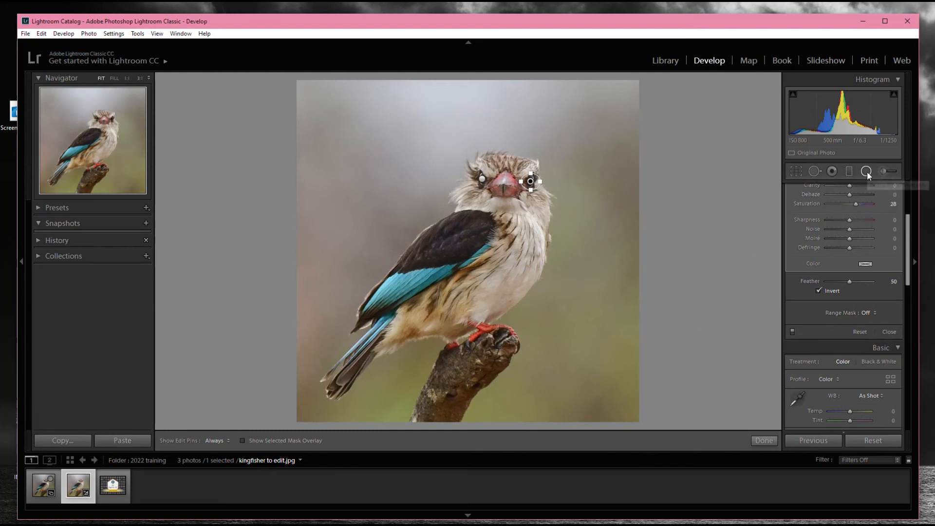
{"action": "scroll", "coordinate": [849, 306], "scroll_direction": "up", "scroll_amount": 3}
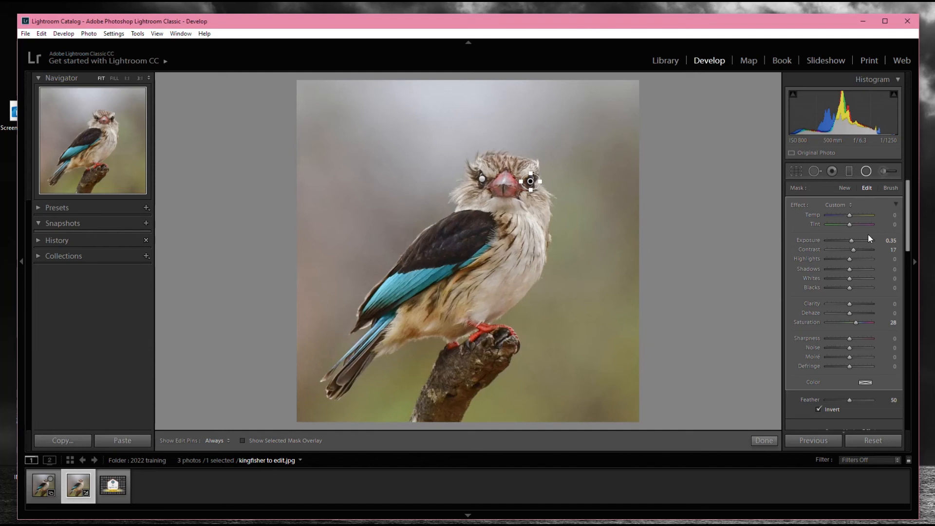
{"action": "left_click", "coordinate": [866, 172]}
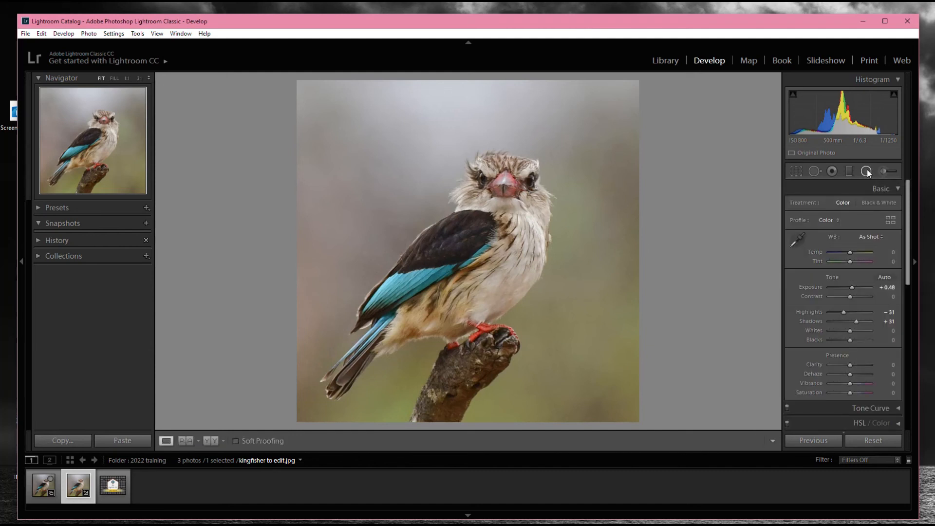
{"action": "left_click", "coordinate": [867, 171]}
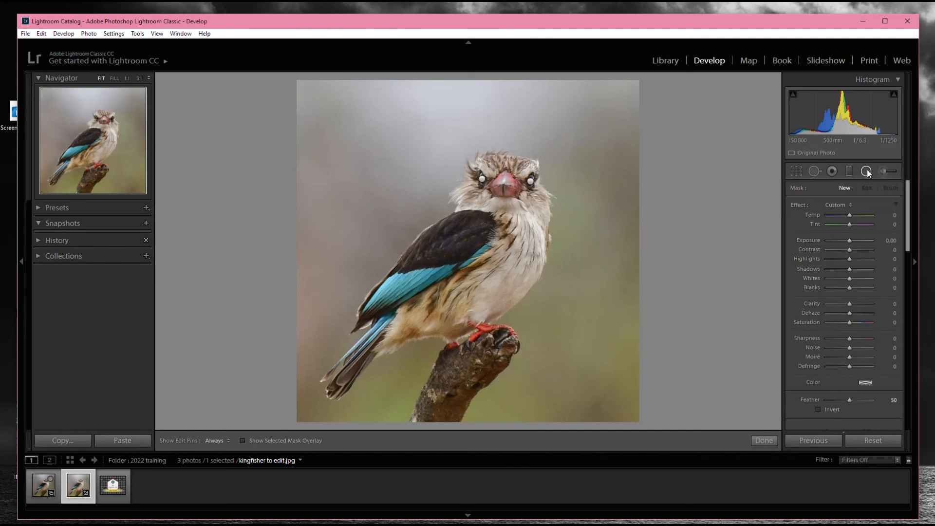
{"action": "left_click", "coordinate": [867, 171]}
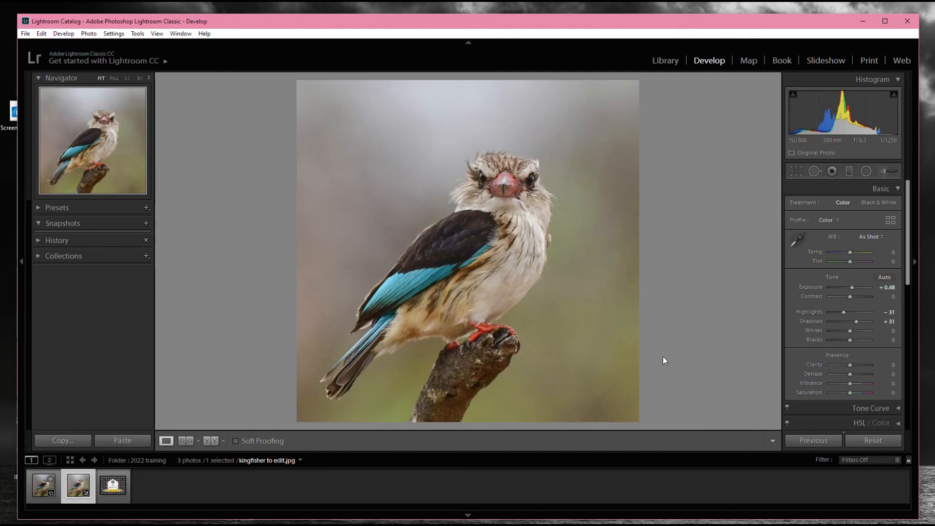
- Compare the edited kingfisher photo with kingfisher before.jpg by switching between the two images
{"action": "left_click", "coordinate": [38, 486]}
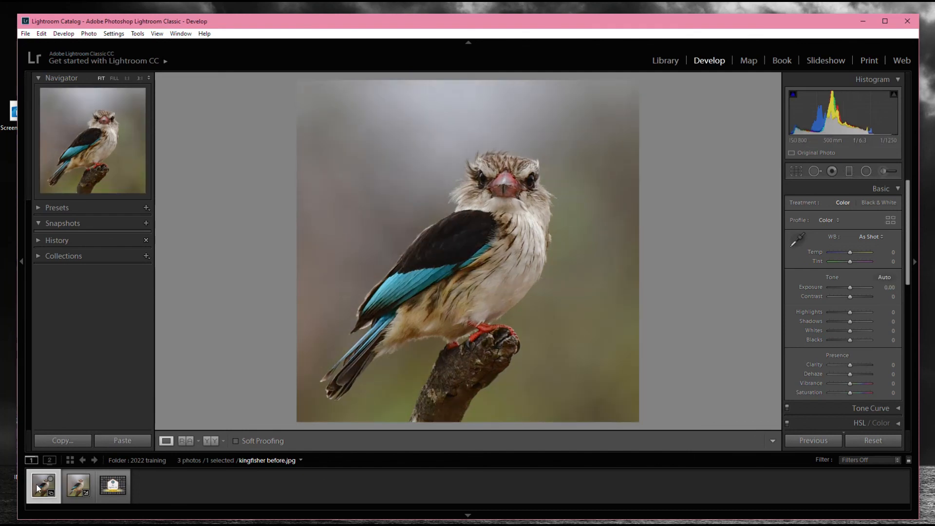
{"action": "left_click", "coordinate": [77, 486]}
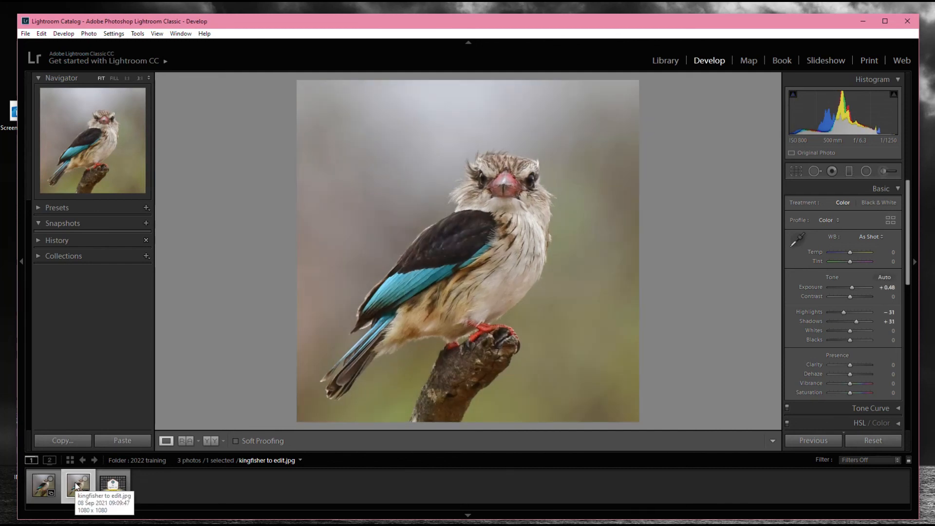
{"action": "left_click", "coordinate": [41, 485]}
{"action": "left_click", "coordinate": [75, 488]}
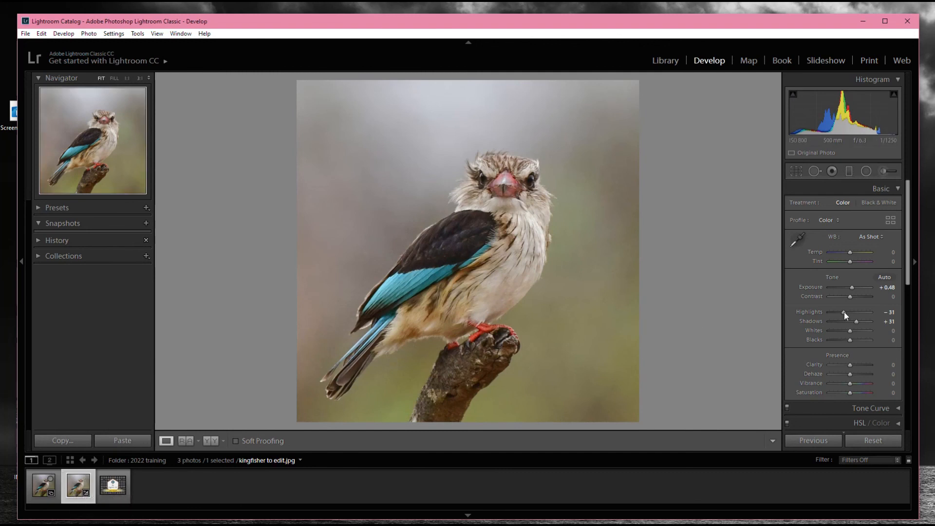
- Raise the edited photo's overall contrast to +19 and compare the result with kingfisher before.jpg
{"action": "left_click_drag", "start_coordinate": [850, 296], "coordinate": [855, 296]}
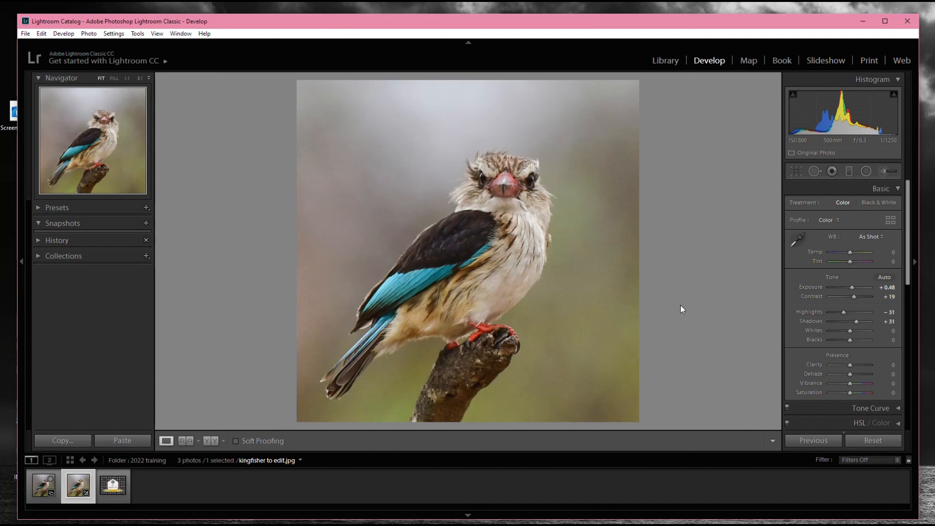
{"action": "left_click", "coordinate": [42, 487]}
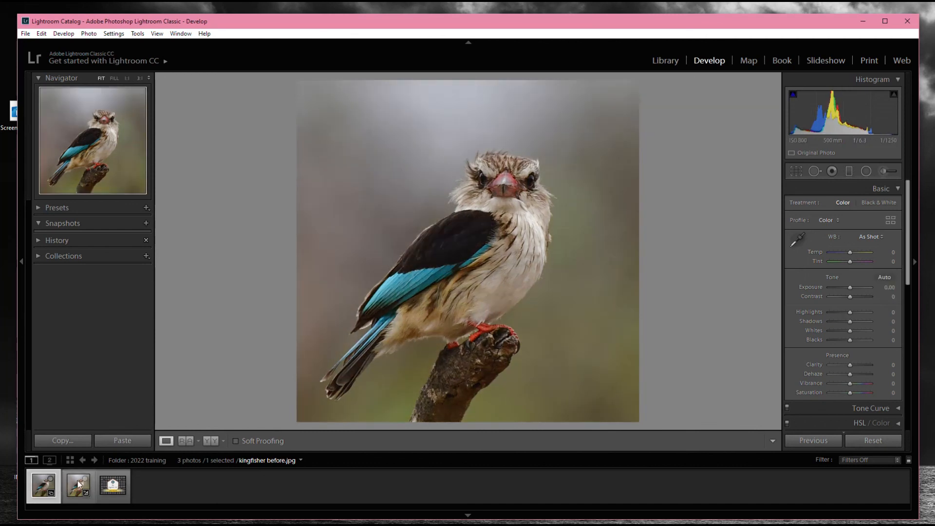
{"action": "left_click", "coordinate": [77, 485]}
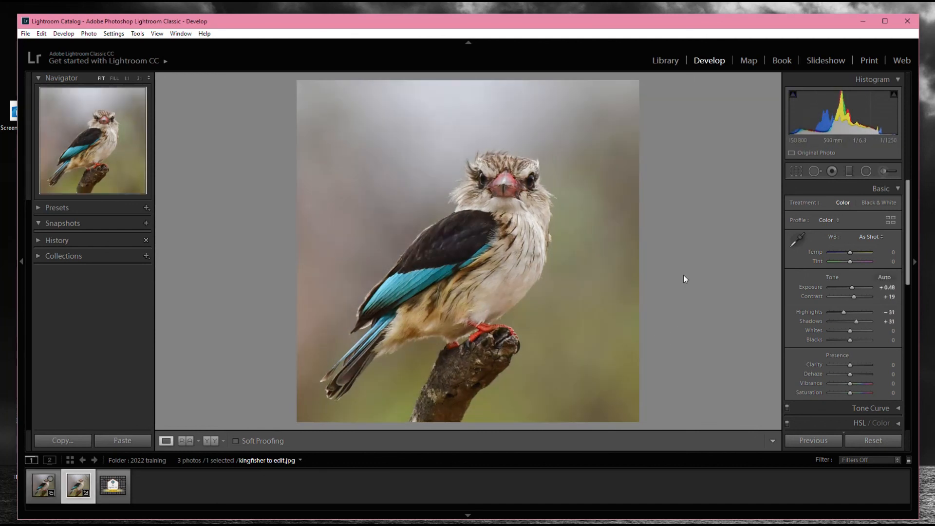